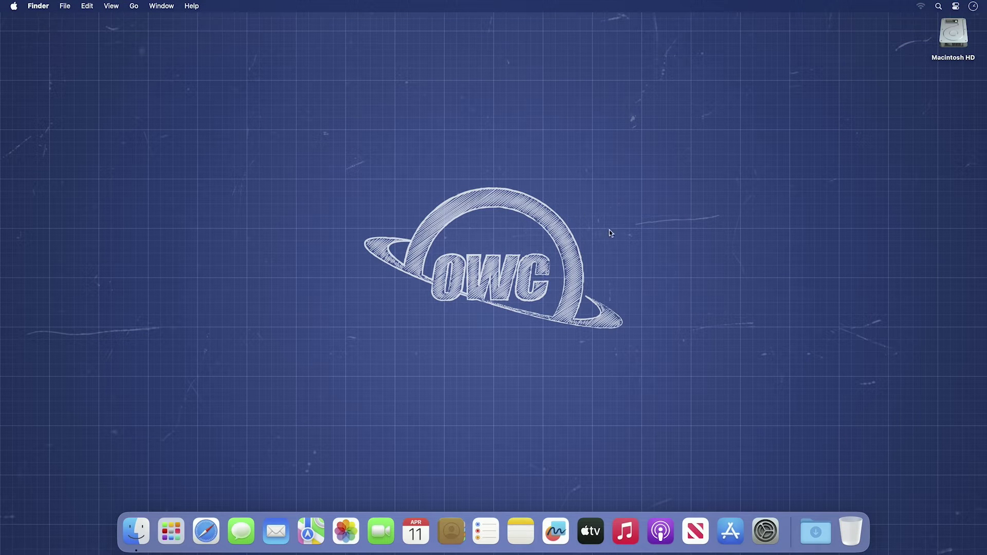
- Copy SoftRAID from the downloaded SoftRAID 8.0 disk image into Applications
click(820, 531)
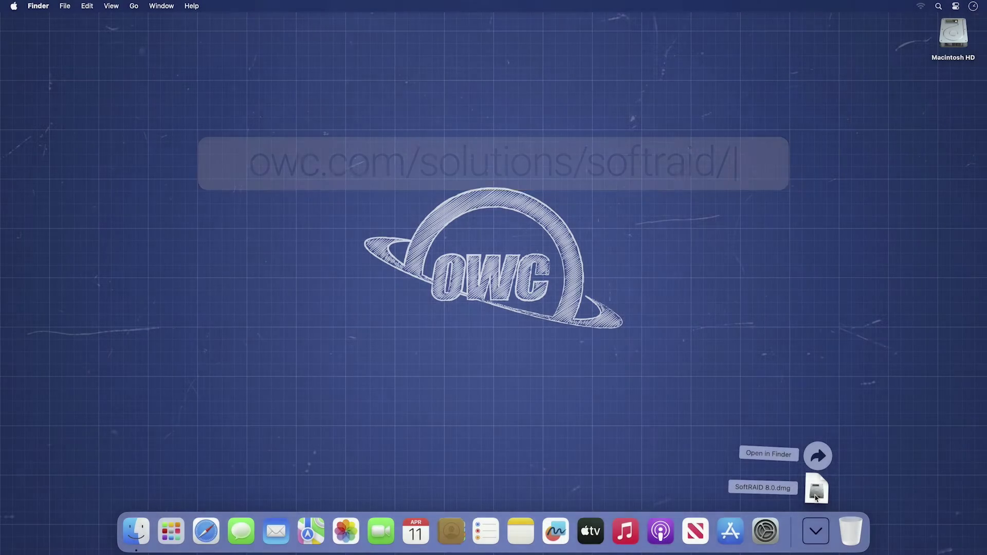
click(817, 494)
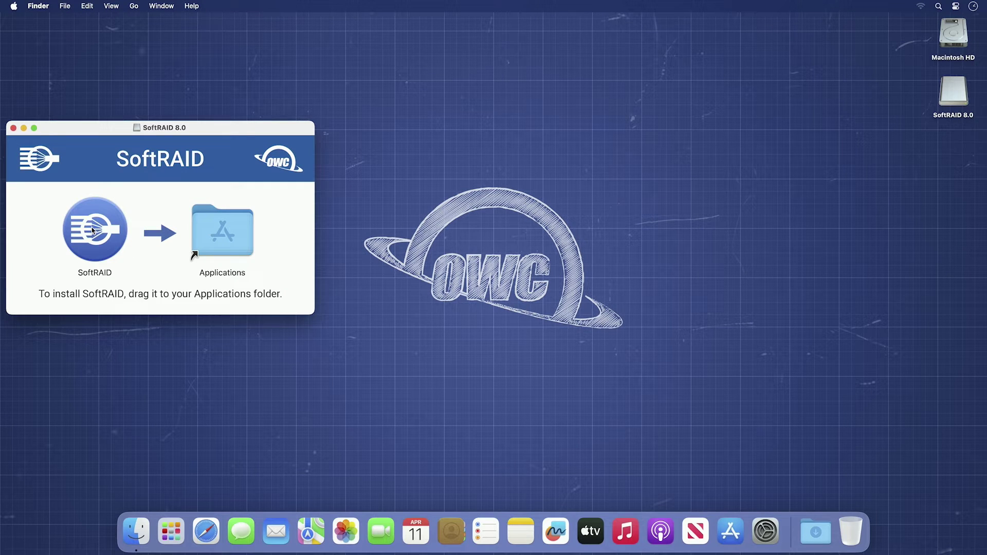
drag(93, 231, 205, 227)
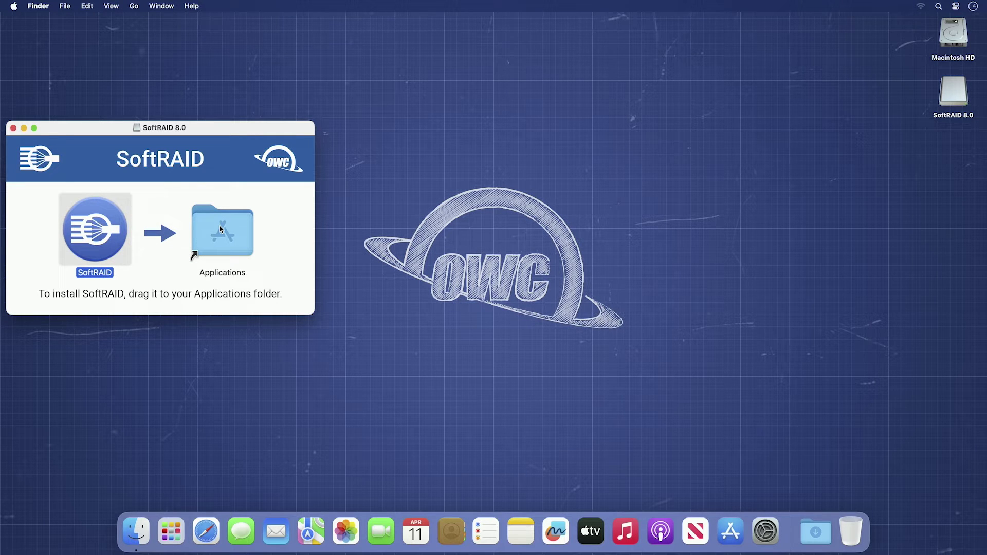
- Close the installer window and eject the SoftRAID 8.0 disk image
click(14, 129)
click(957, 99)
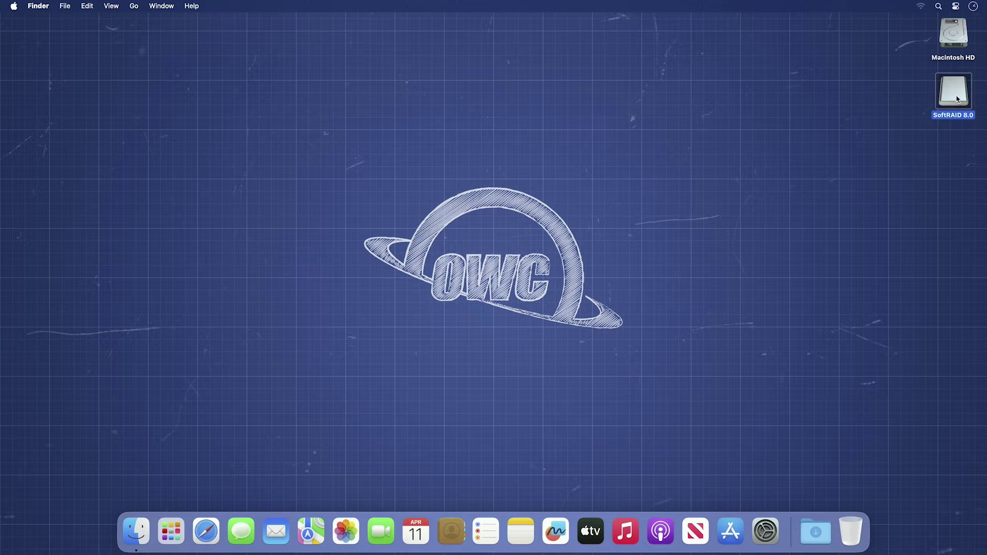
drag(958, 99, 862, 528)
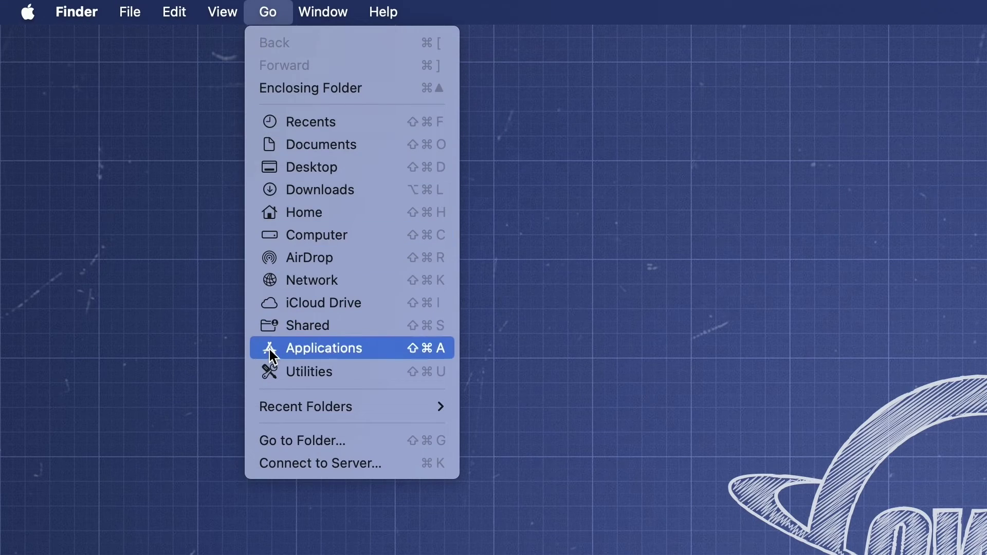
- Launch SoftRAID from the Applications folder, approving the opening of the downloaded app
click(270, 349)
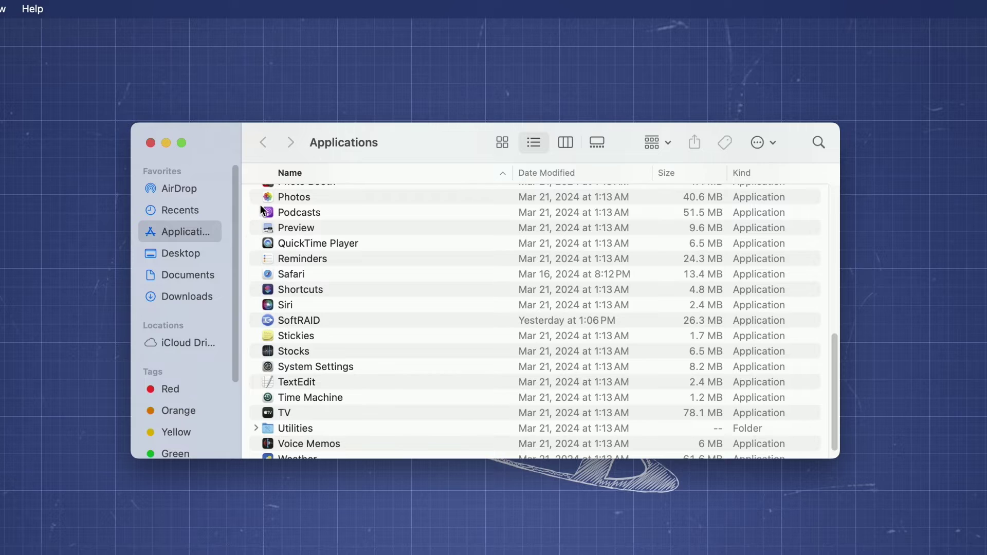
click(313, 324)
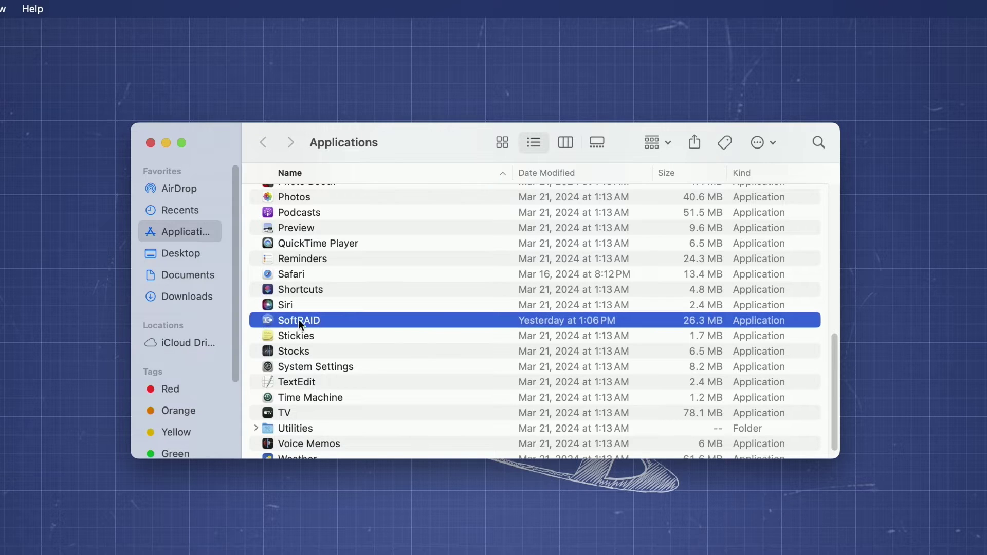
double_click(268, 319)
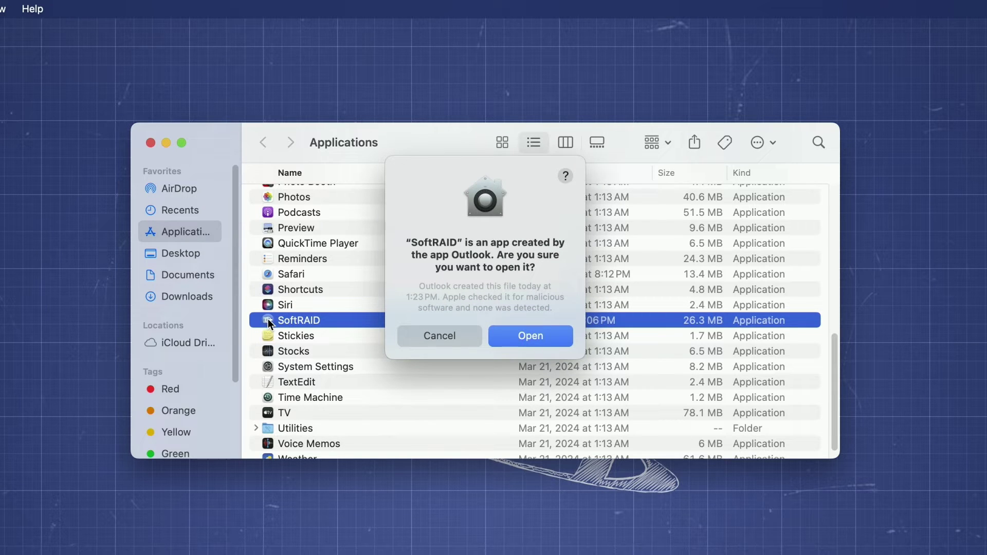
click(530, 336)
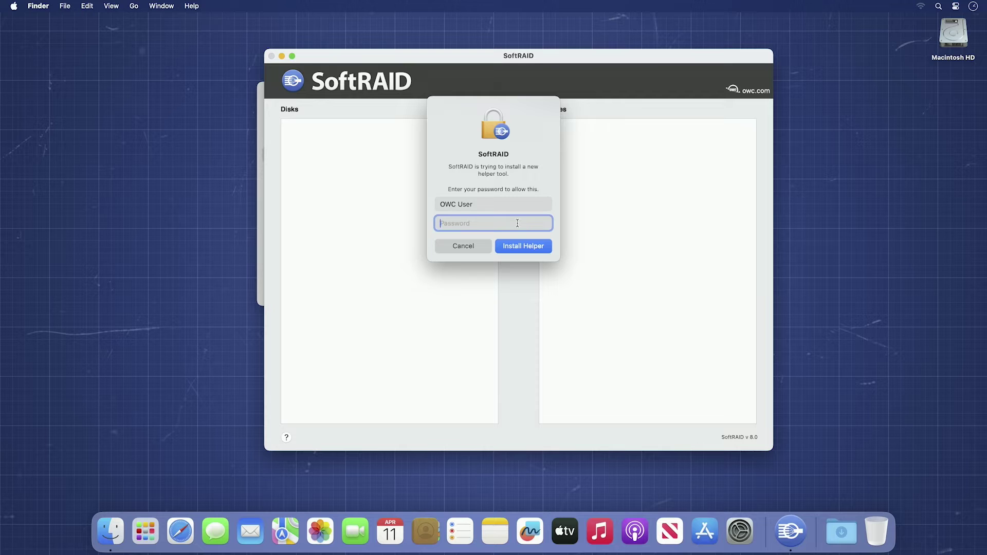
- Authorise the helper tool with the account password, accept the license, and share anonymous system info
text(********)
click(518, 252)
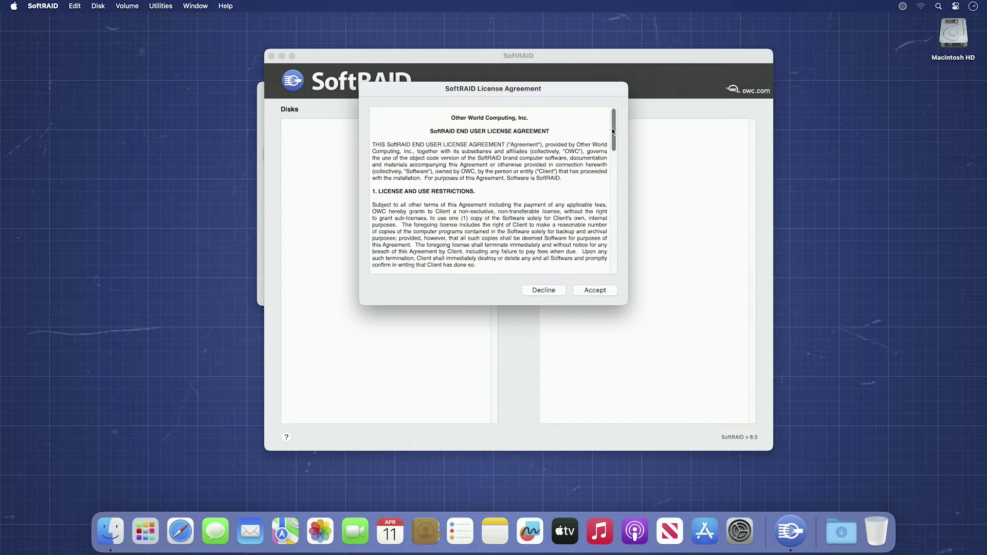
drag(612, 131, 638, 259)
click(605, 292)
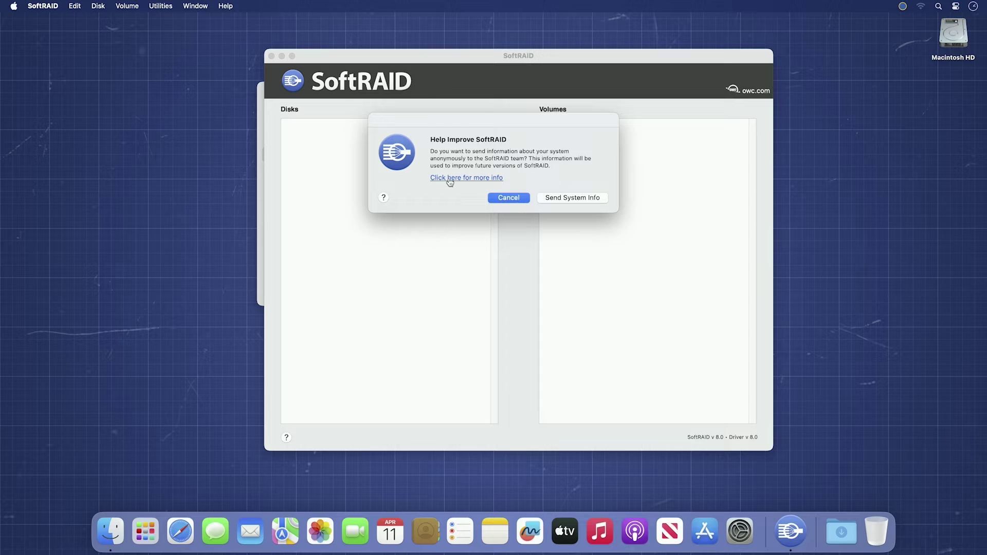
click(562, 199)
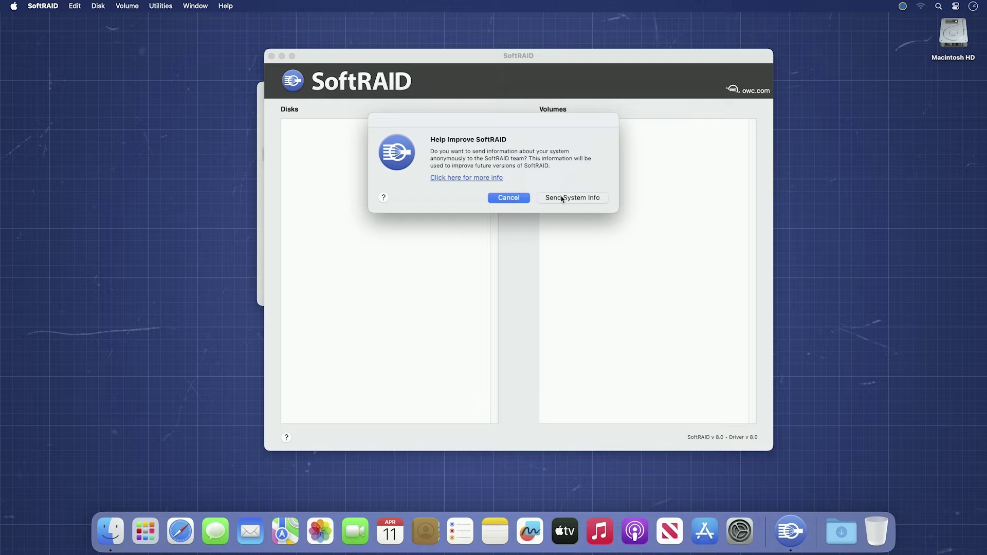
click(562, 199)
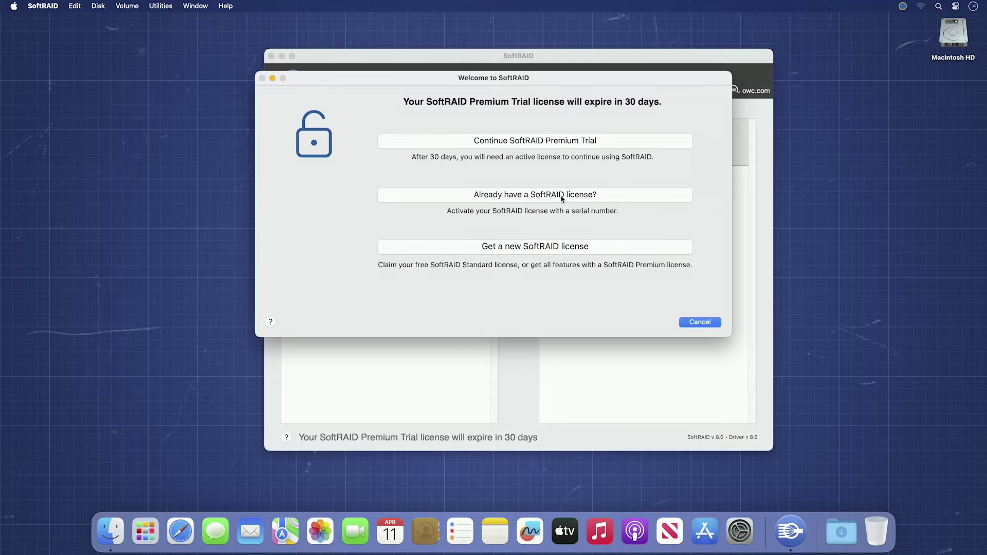
- Continue the SoftRAID Premium trial, then look for serial number entry in the SoftRAID menu
click(578, 145)
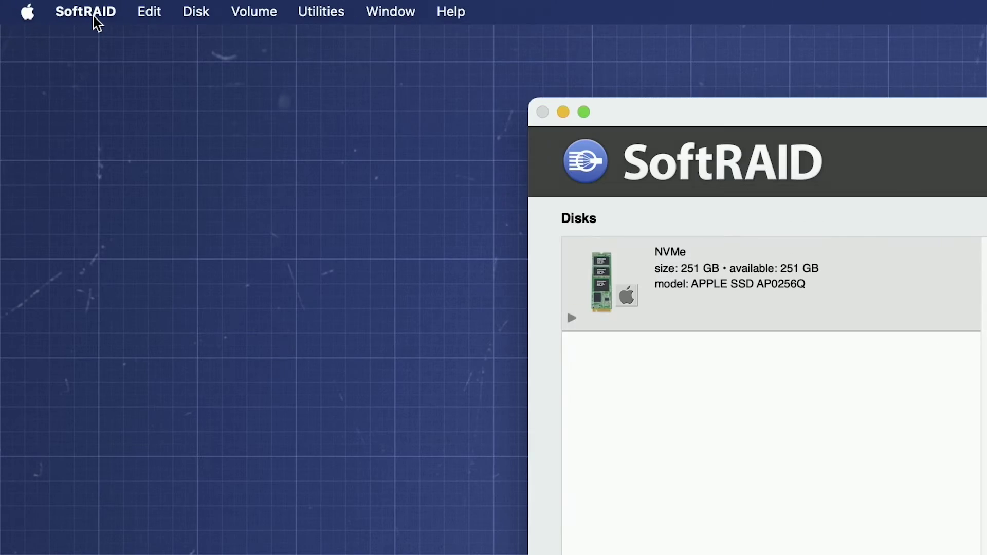
click(47, 6)
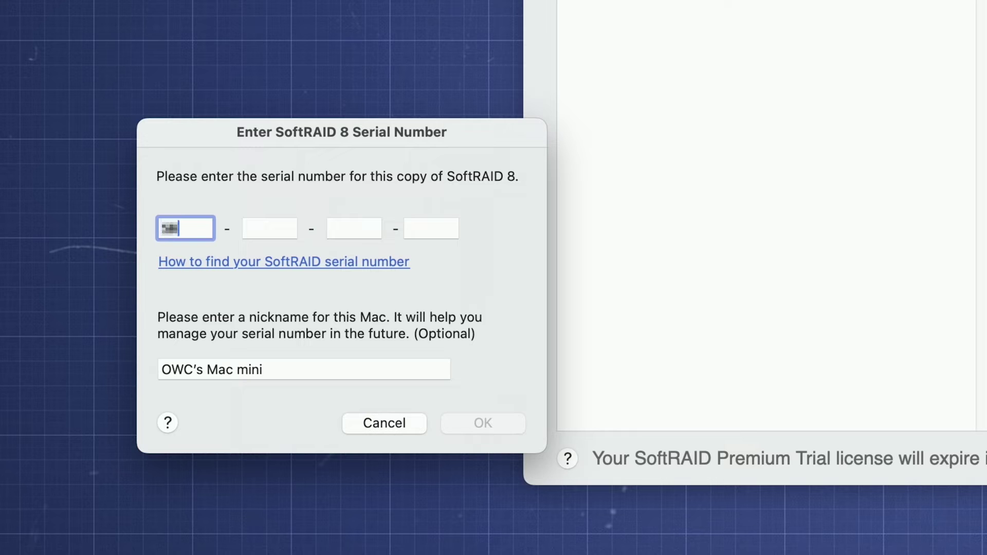
- Enter the Premium serial number and confirm the license activation alert
text(1111)
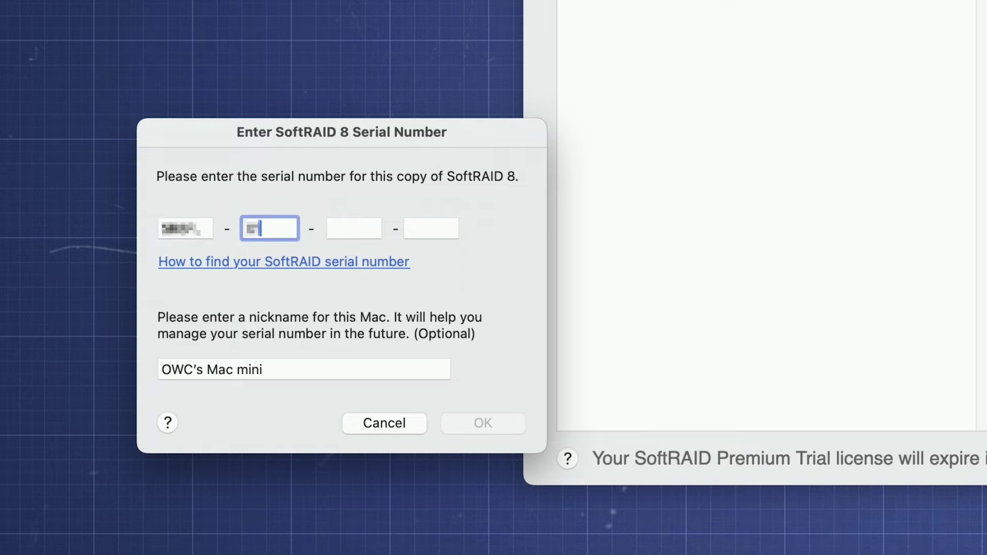
text(1111)
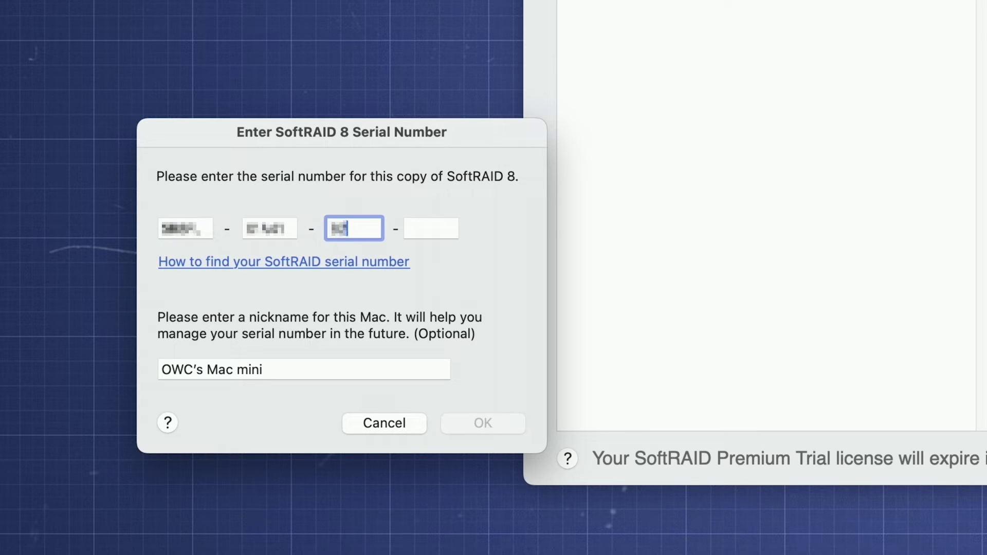
text(1111)
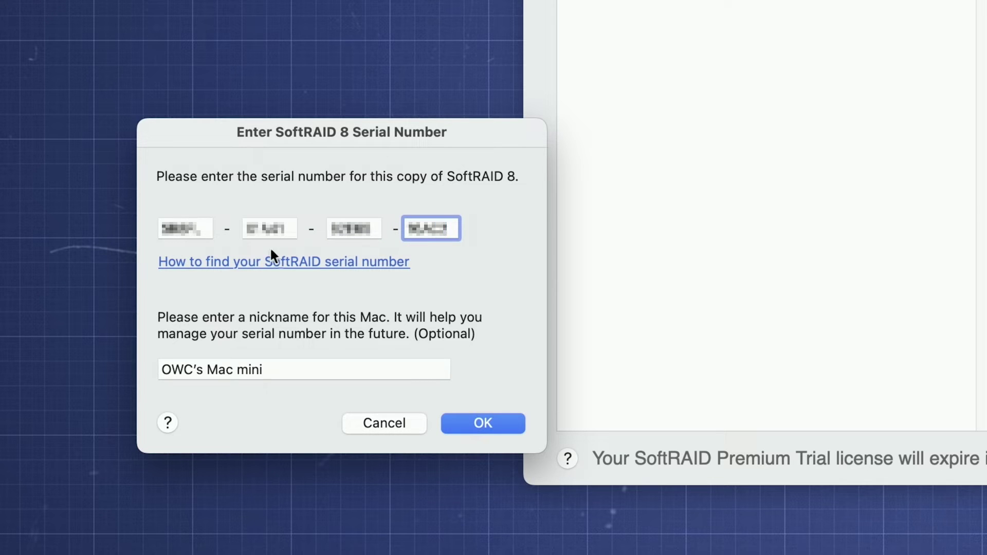
click(489, 424)
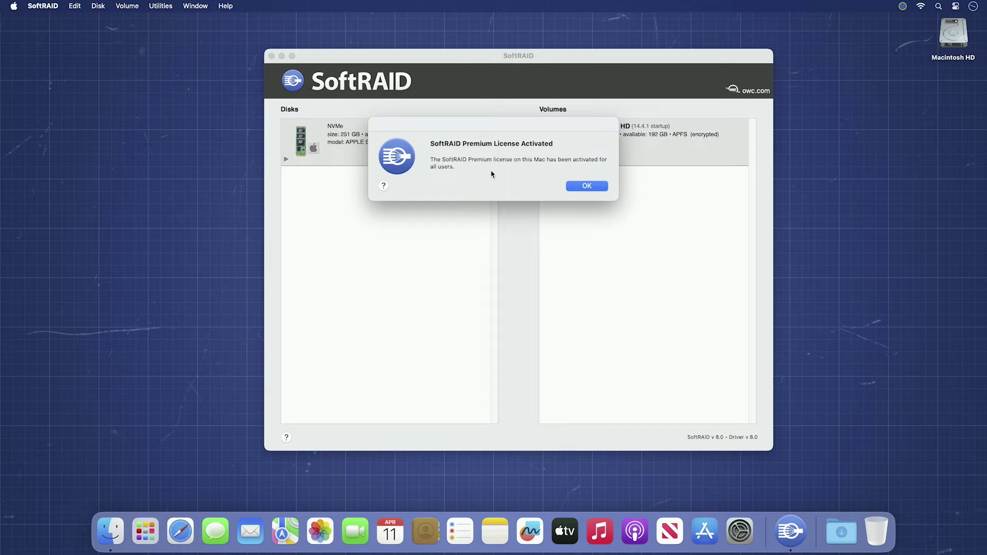
click(581, 187)
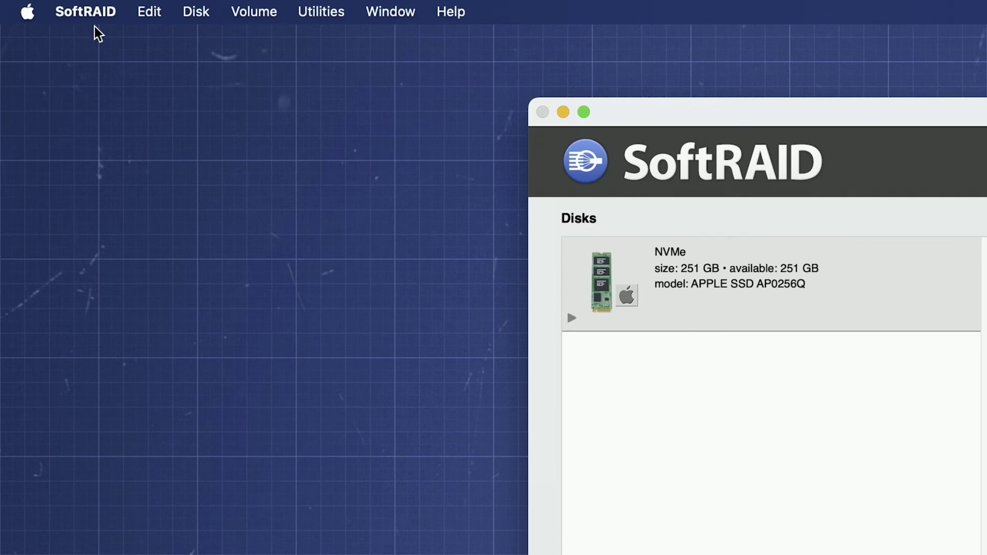
- Fill in the sender name, the sender's Gmail address and location 'Mac Mini Main Office'
click(96, 16)
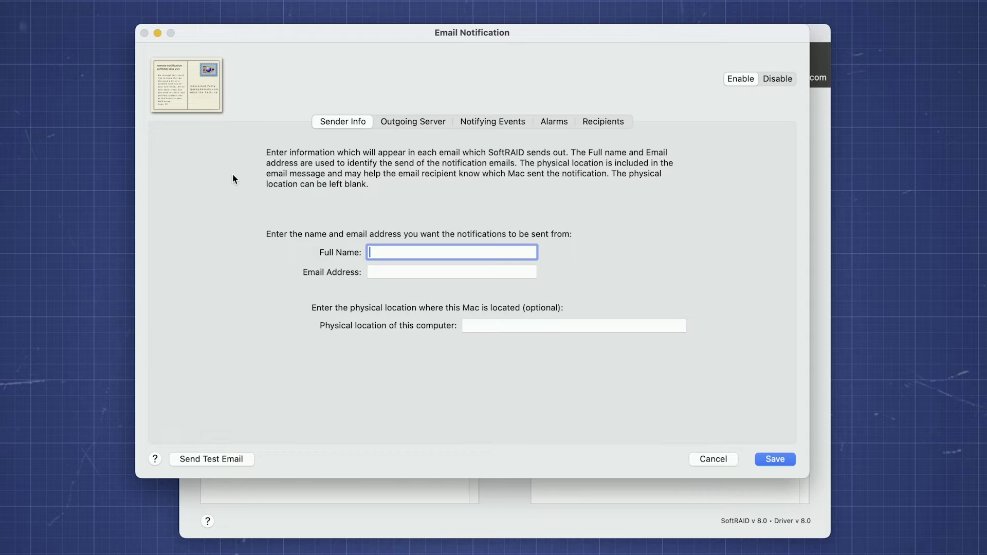
text(OWC User)
click(390, 272)
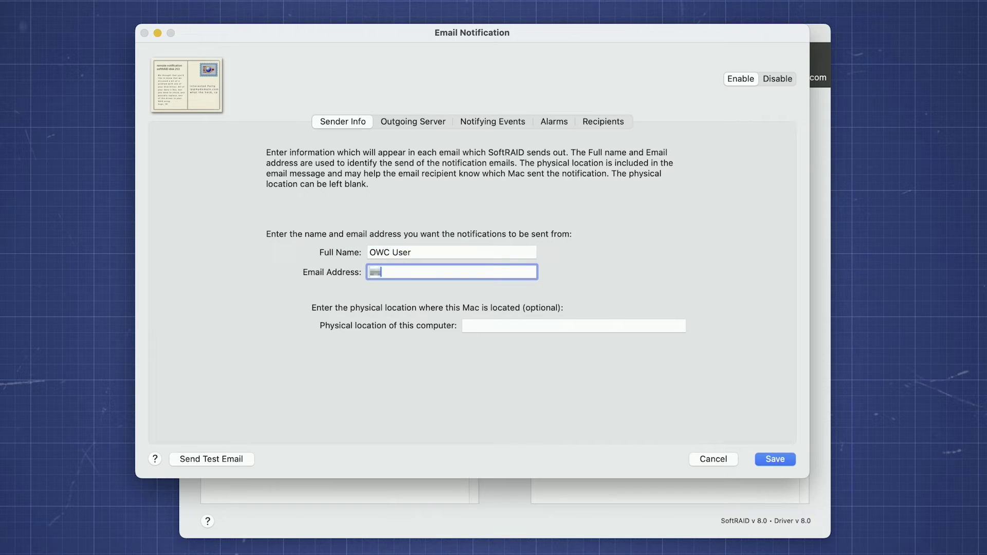
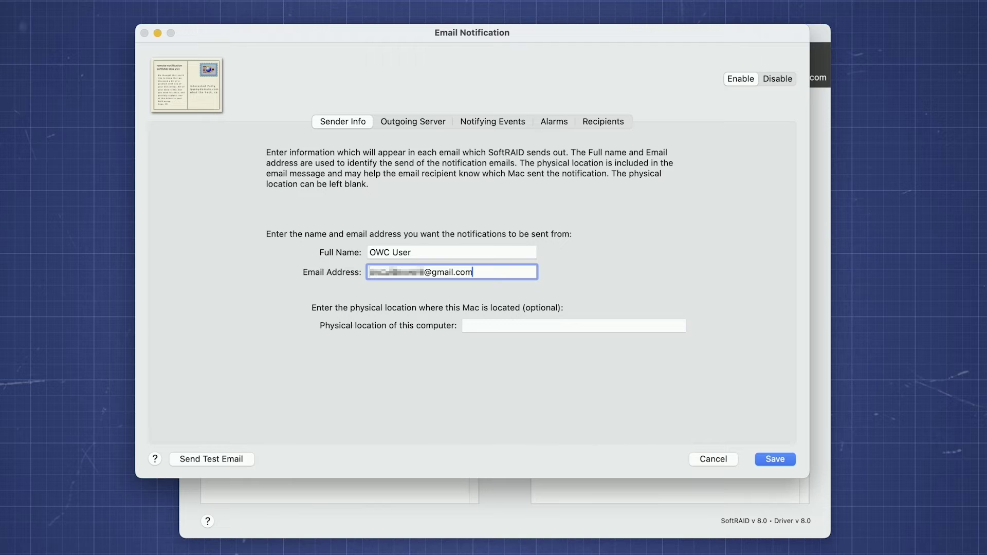
click(472, 325)
text(Mac Mini Main Office)
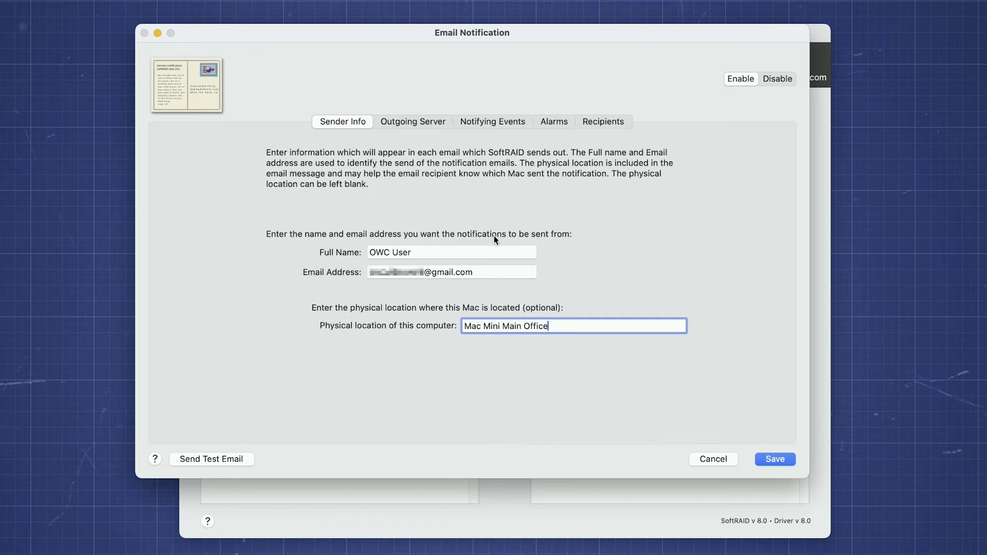
click(410, 122)
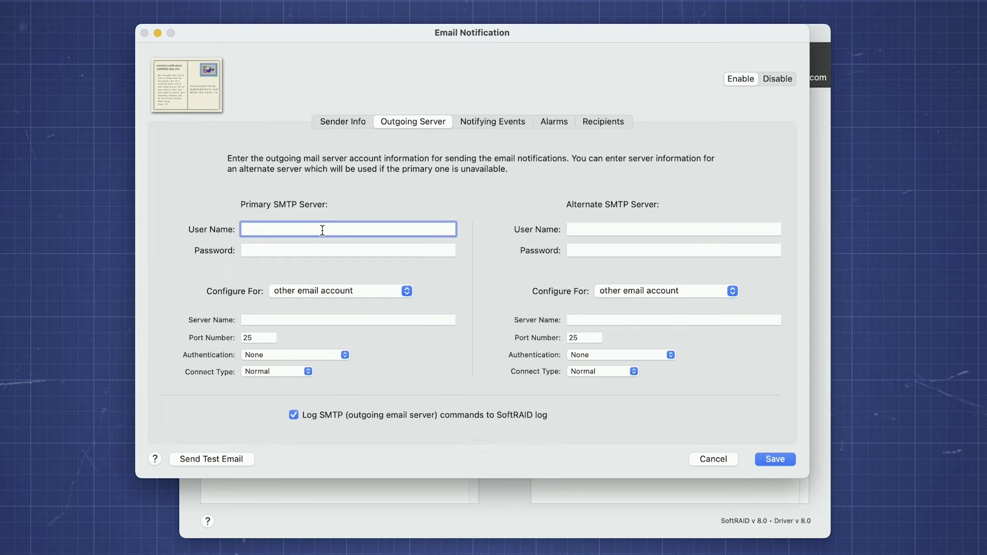
- Set the primary SMTP server to the Gmail preset with the account's user name and app password
click(397, 290)
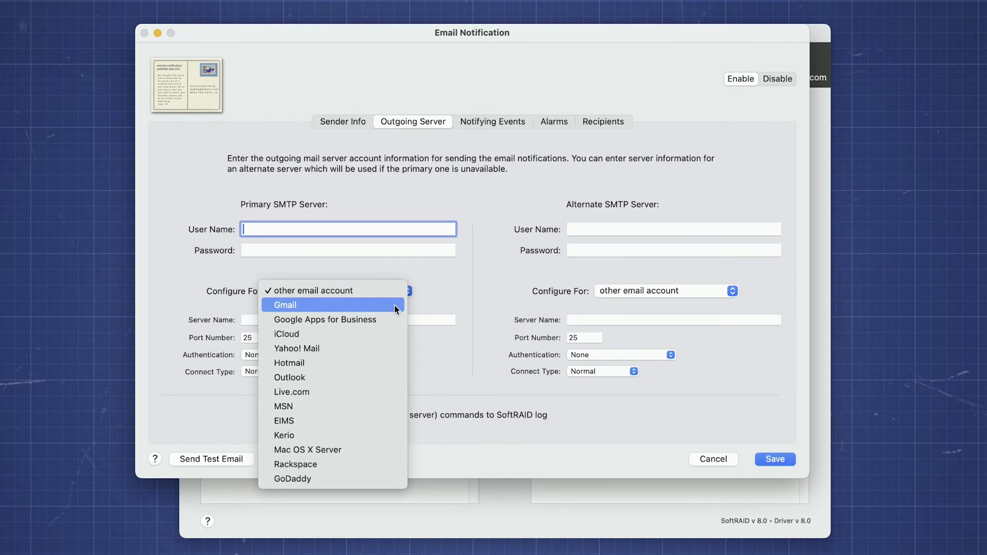
click(394, 305)
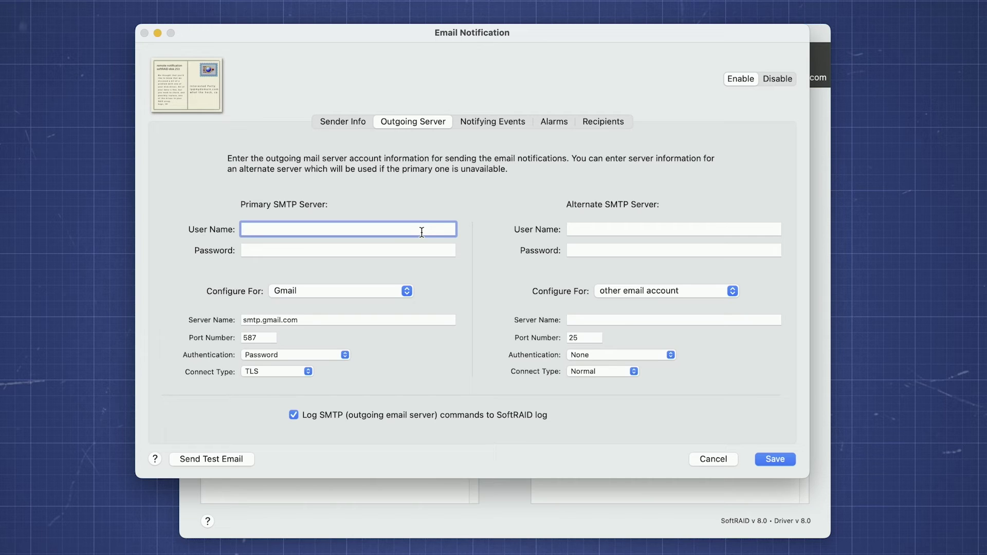
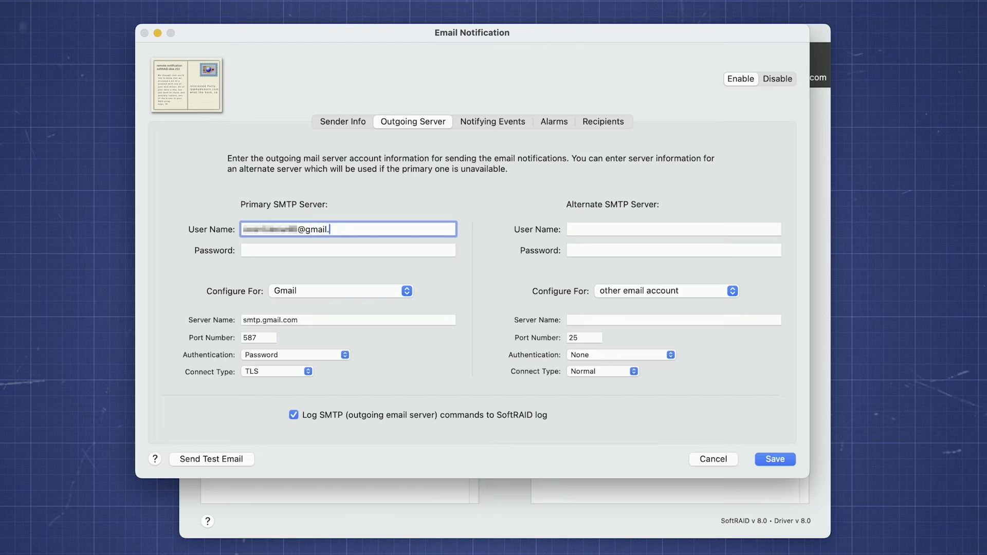
click(410, 251)
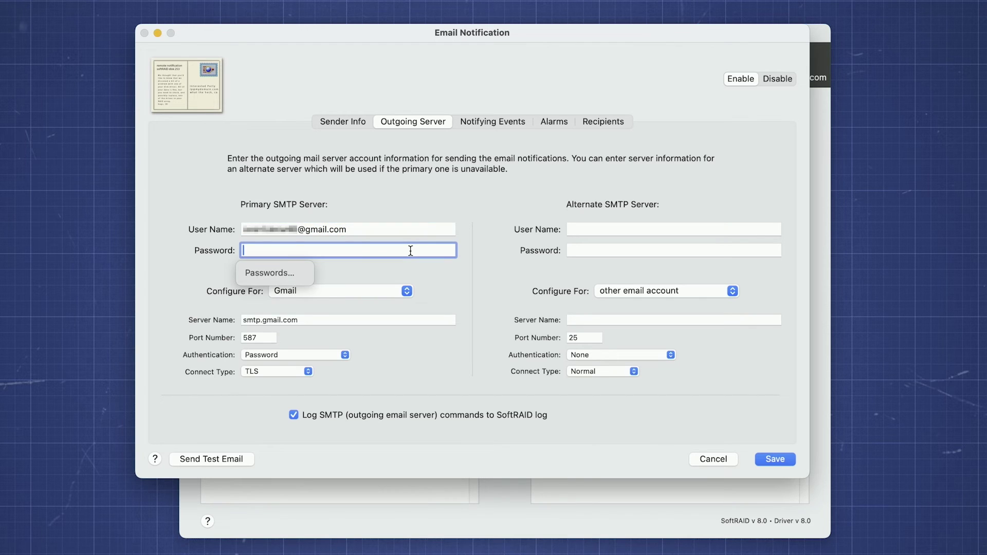
text(••••••)
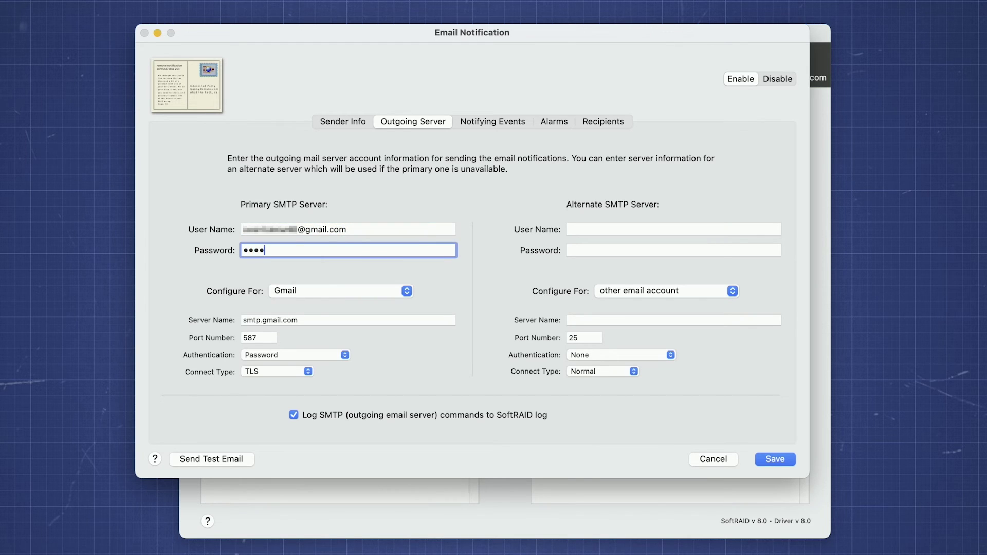
text(••••••••••)
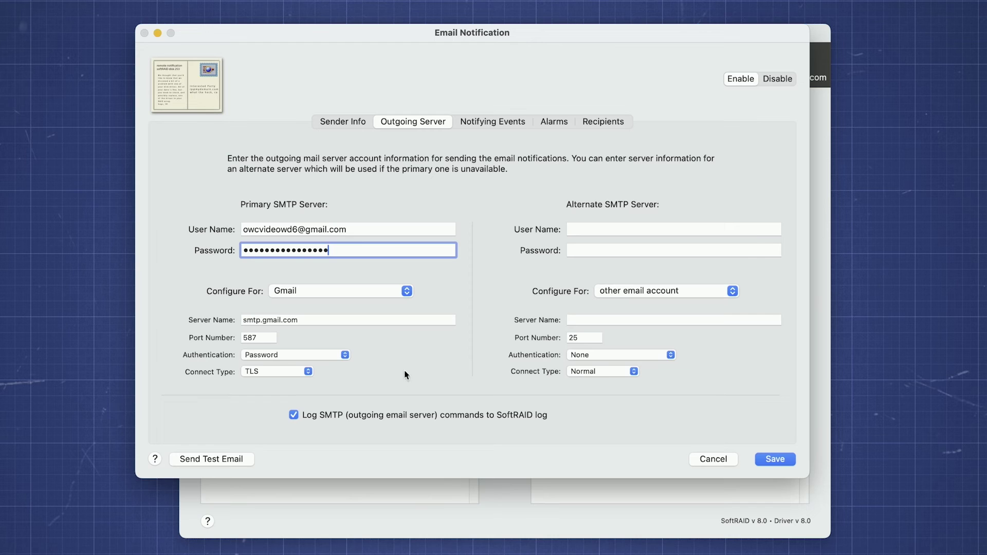
click(503, 120)
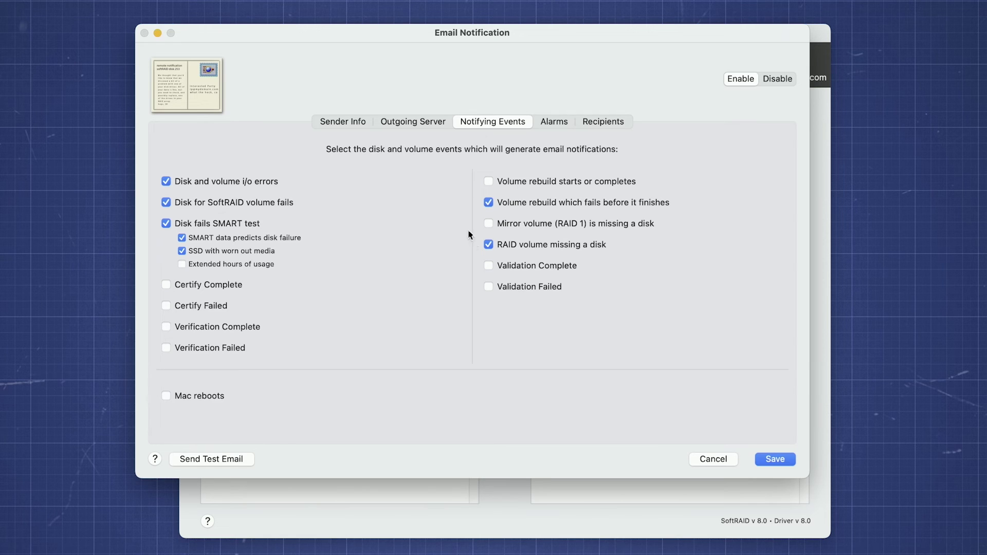
- Review the Alarms notification settings, then bring up the still-empty Recipients list
click(558, 122)
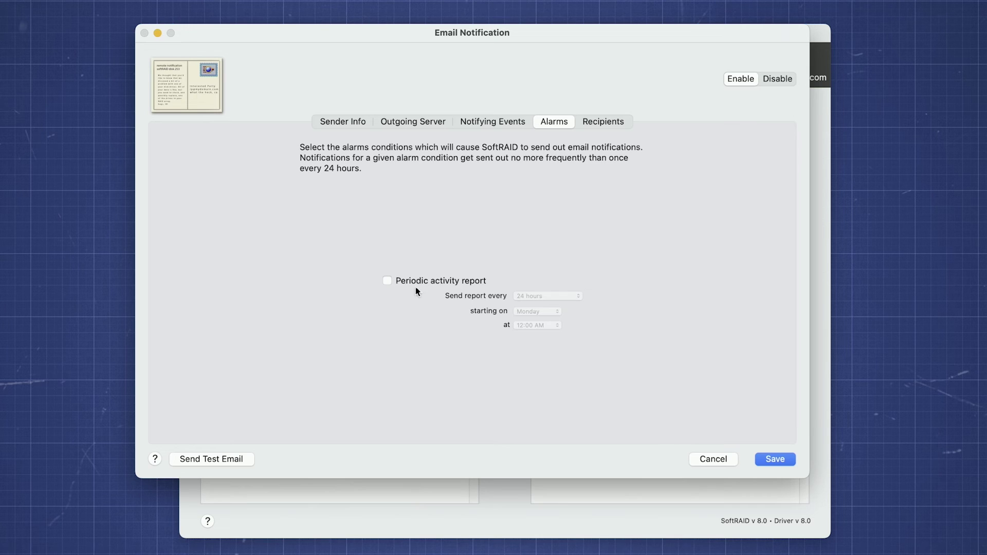
click(598, 122)
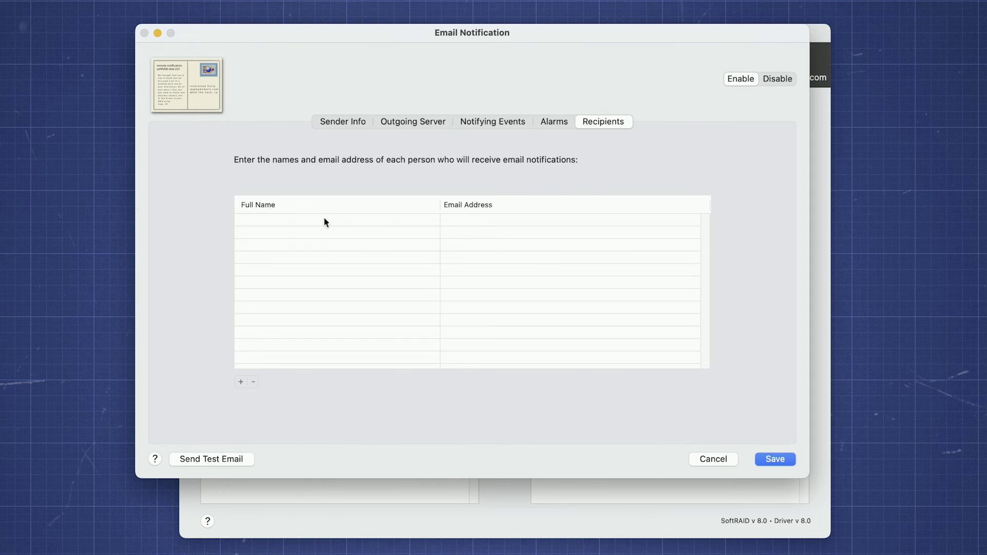
- Add a recipient named 'Administrator' and enter the administrator's e-mail address
click(239, 381)
click(263, 217)
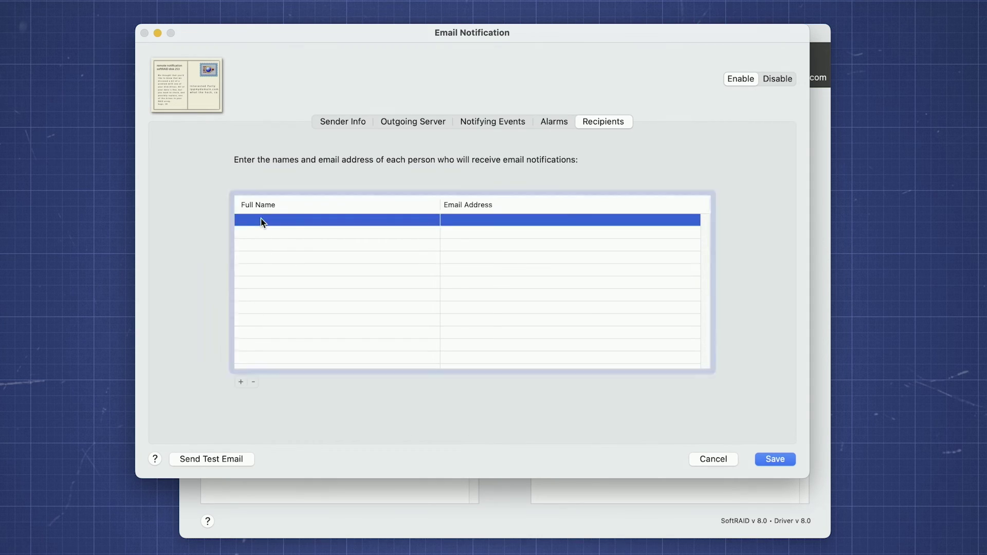
text(Administrator)
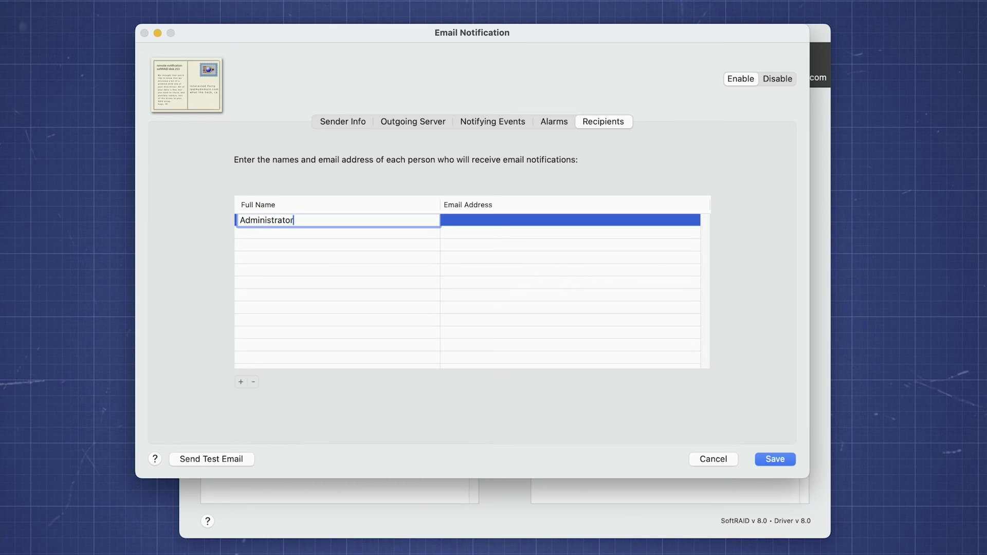
click(455, 223)
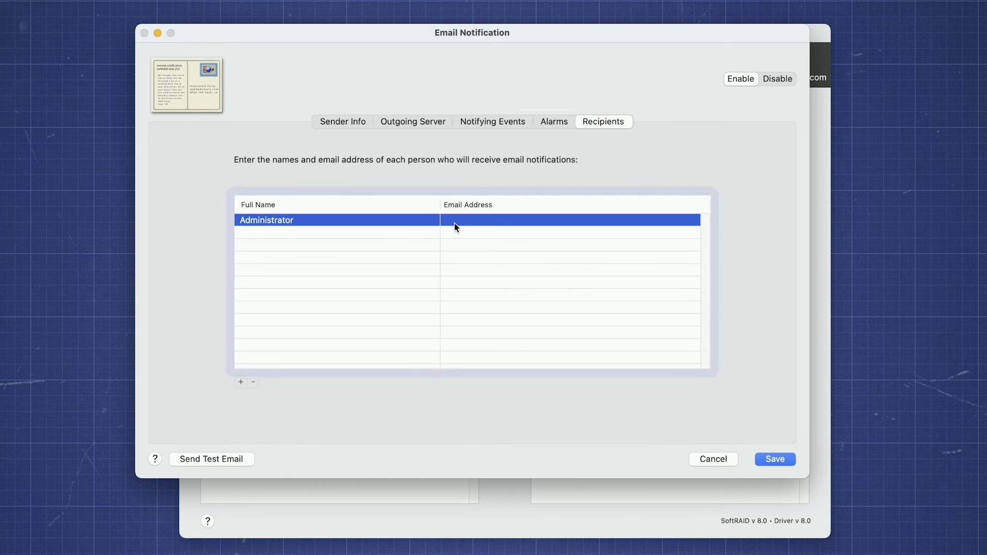
click(455, 223)
text(admin@domain)
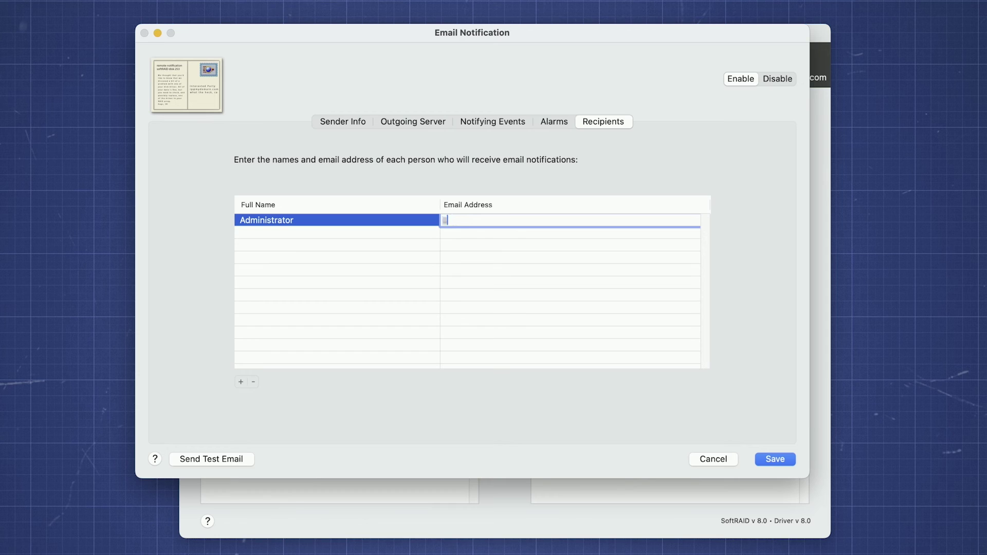
text(company.com)
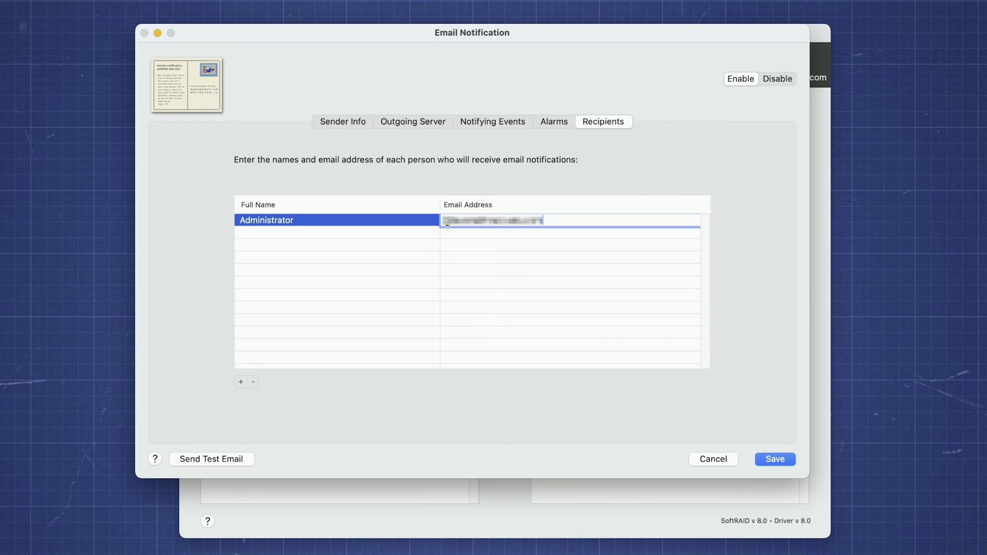
- Re-enable notifications on Sender Info, send a test email, and save the notification settings
click(348, 124)
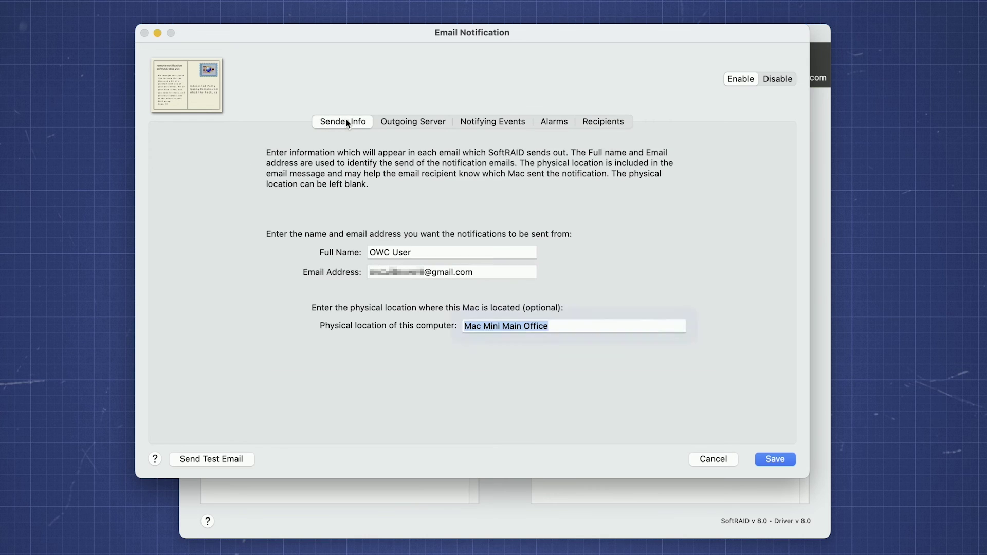
click(776, 78)
click(747, 81)
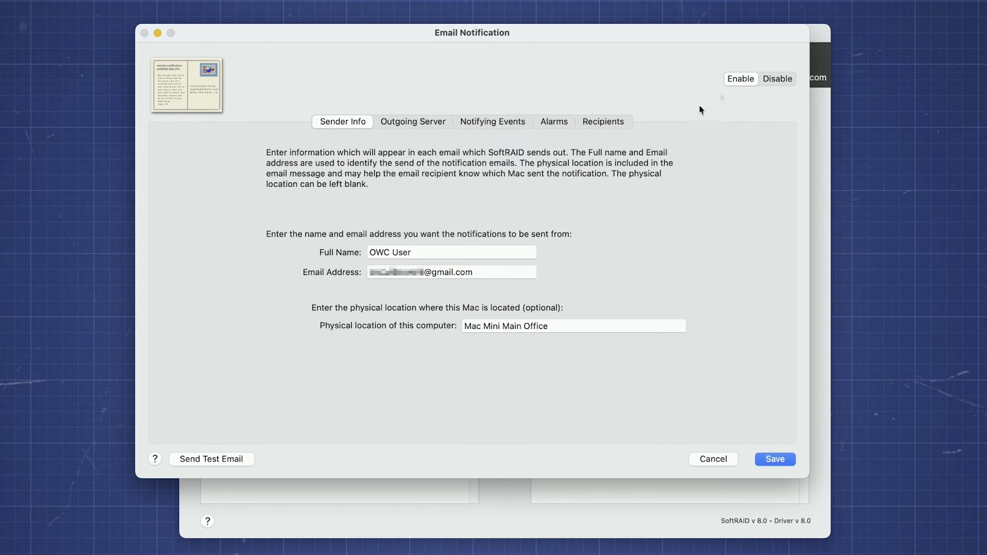
click(232, 461)
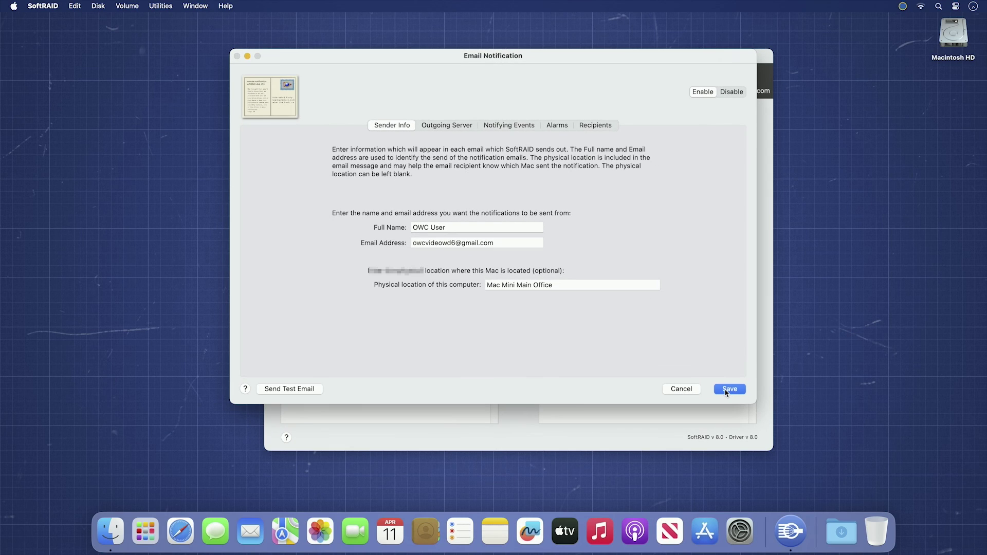
click(770, 462)
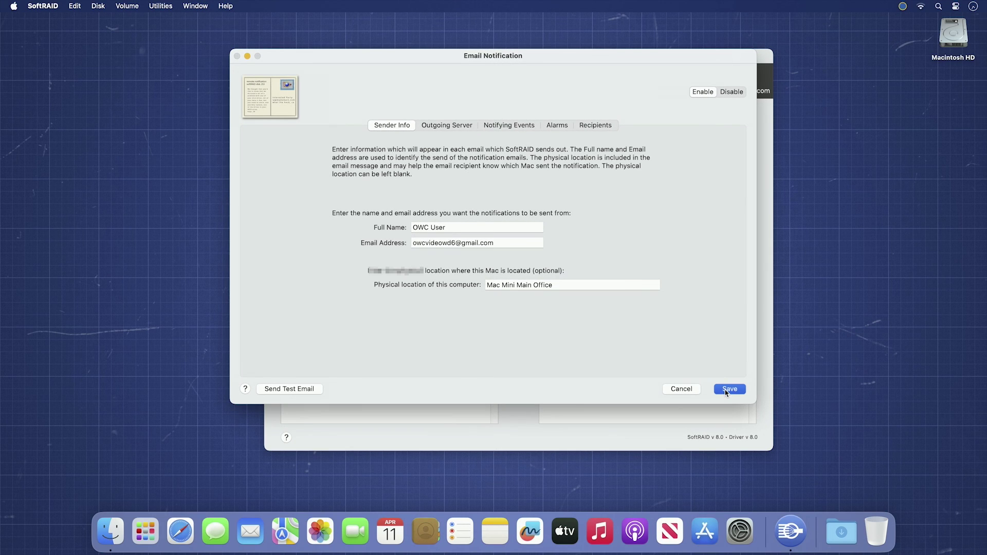